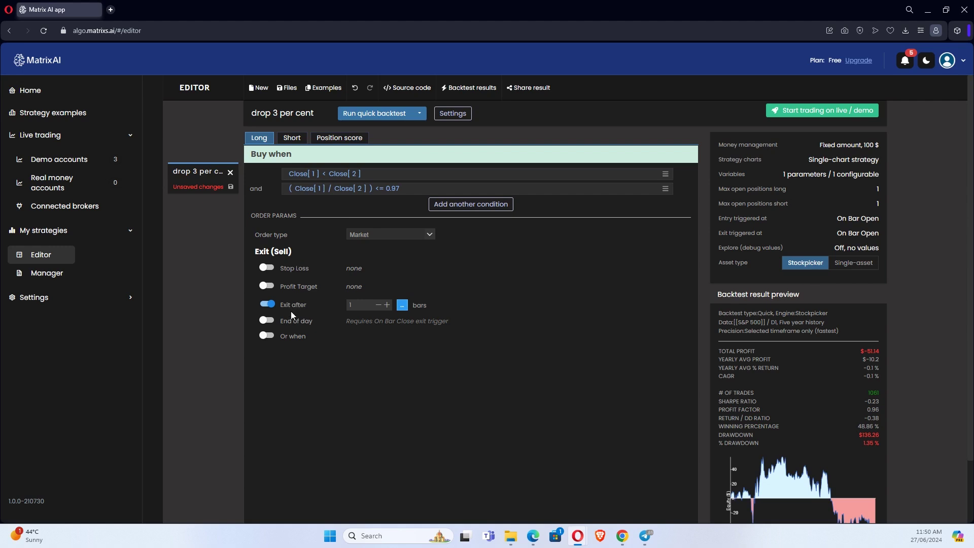
# Review the long exit-after-bars setting and the maximum open long positions in the position score settings
pyautogui.click(355, 305)
pyautogui.click(276, 395)
pyautogui.click(339, 140)
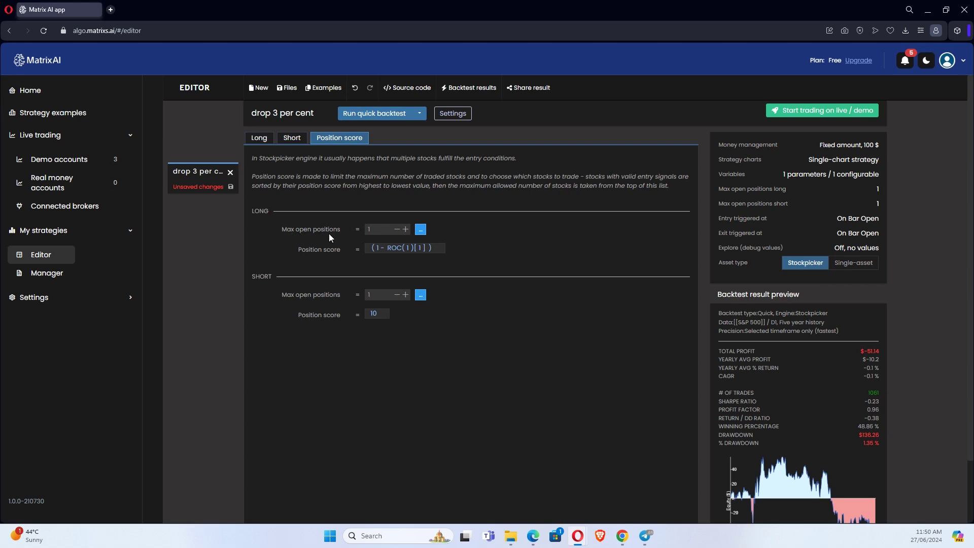
pyautogui.click(376, 232)
pyautogui.click(261, 140)
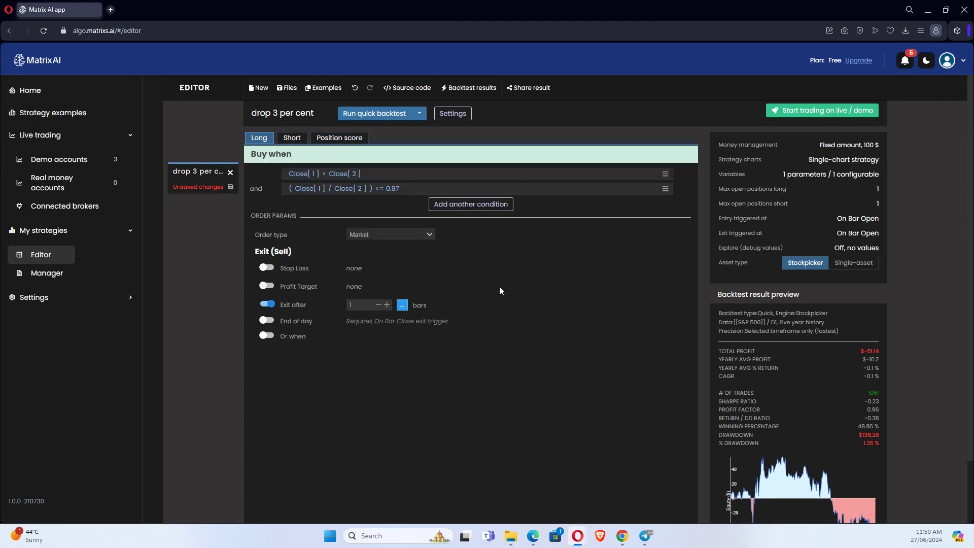
# Review the strategy's initial capital and fixed risked money in the money management settings, and close them
pyautogui.click(833, 145)
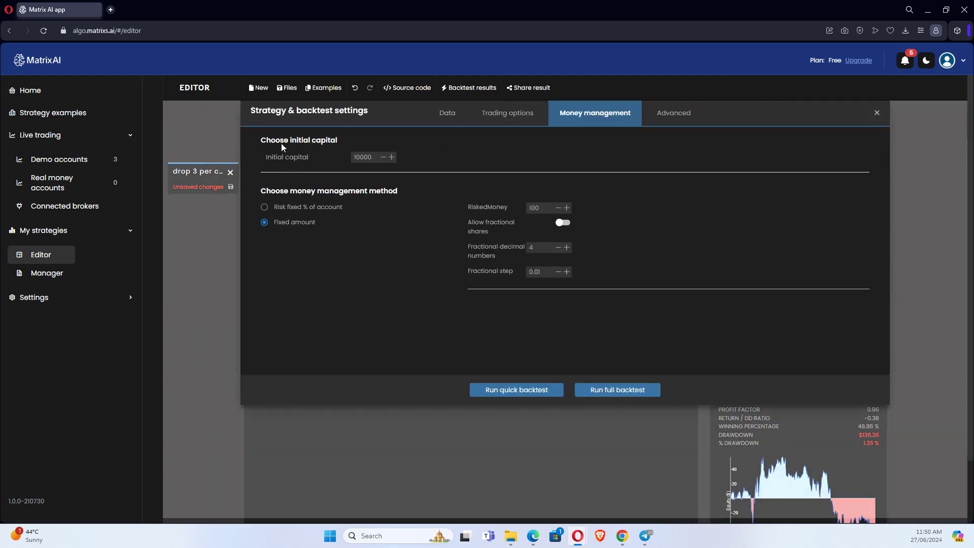
pyautogui.doubleClick(374, 156)
pyautogui.click(542, 206)
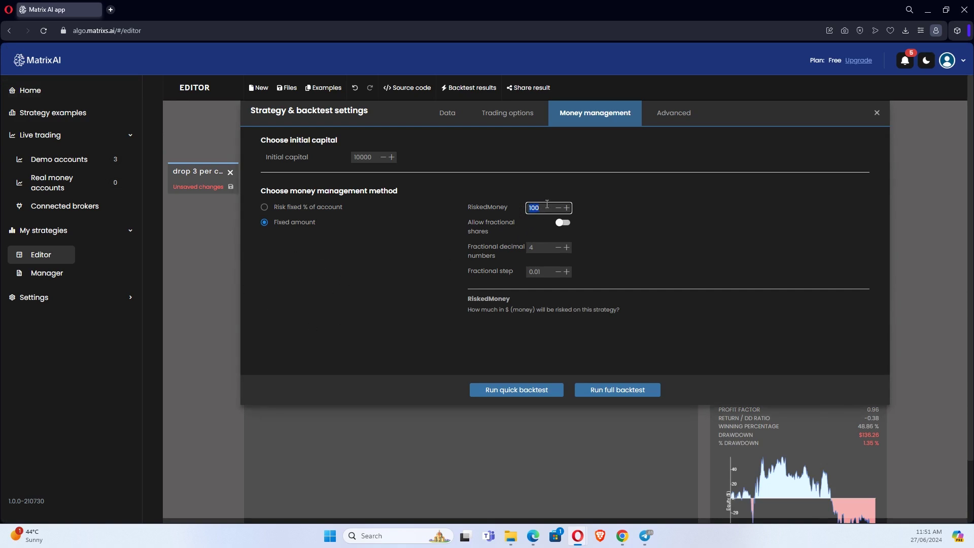
pyautogui.click(377, 270)
pyautogui.click(508, 499)
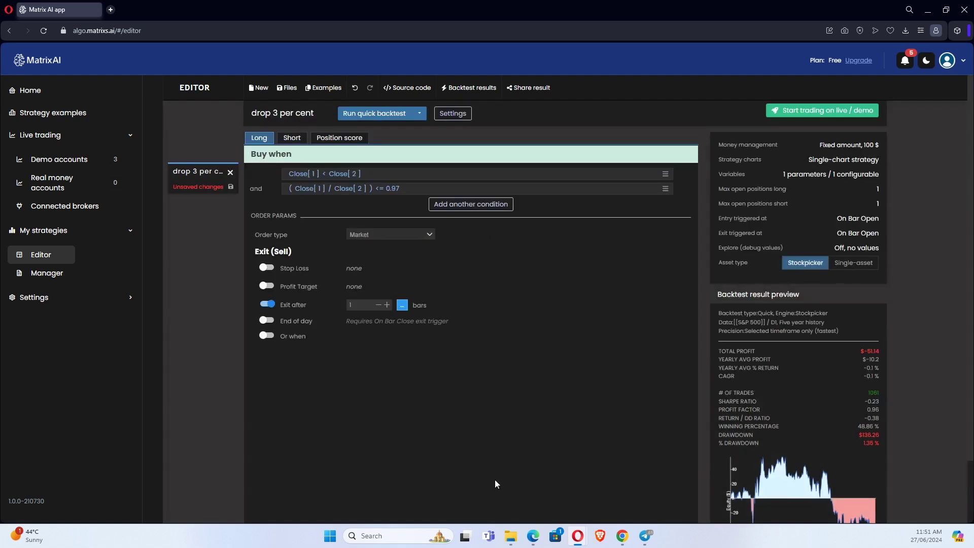
# Examine the backtest's list of trades, source code and overview statistics, and return to the strategy editor
pyautogui.click(801, 490)
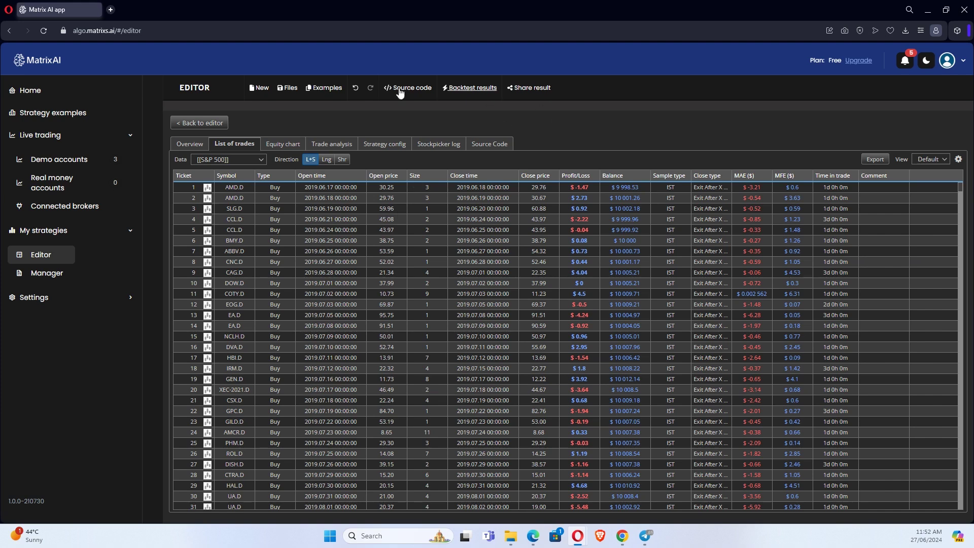
pyautogui.click(209, 123)
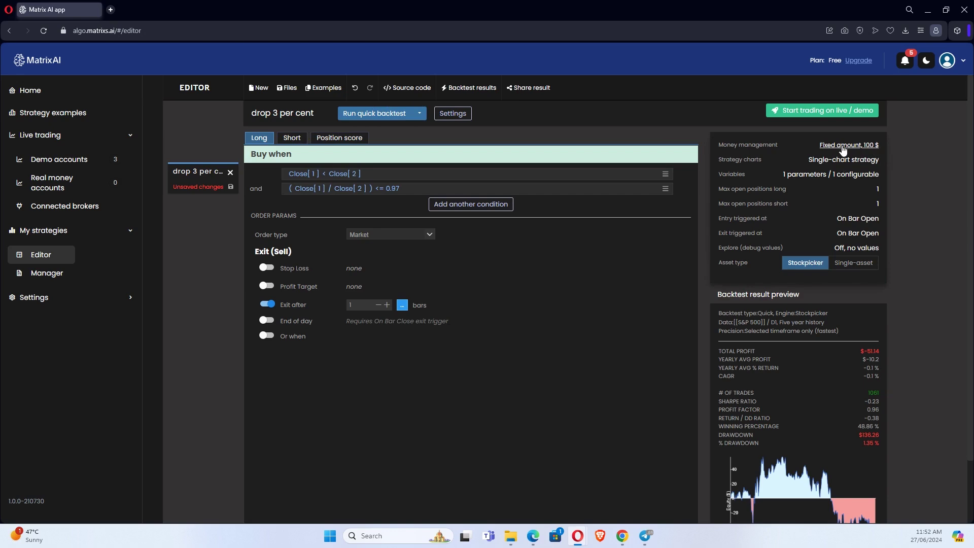
pyautogui.click(407, 88)
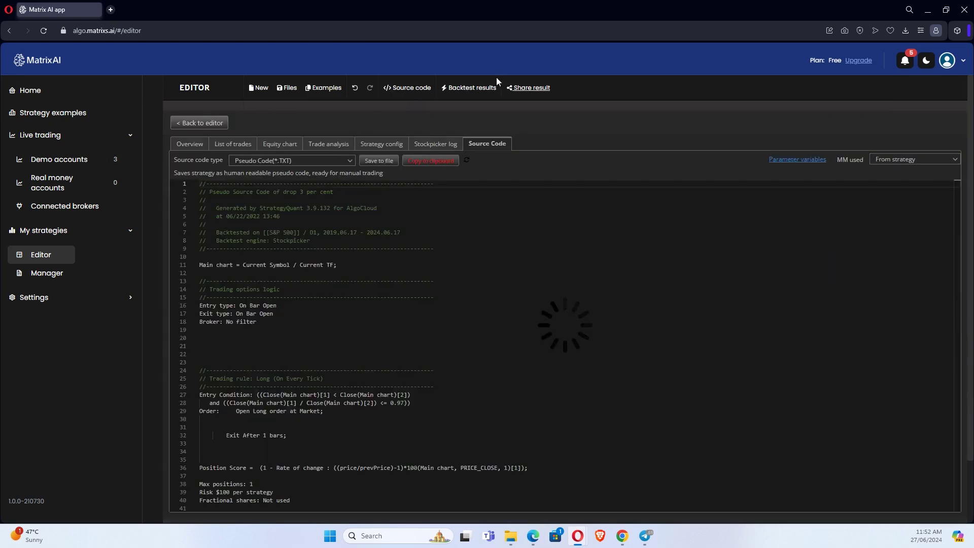
pyautogui.click(223, 145)
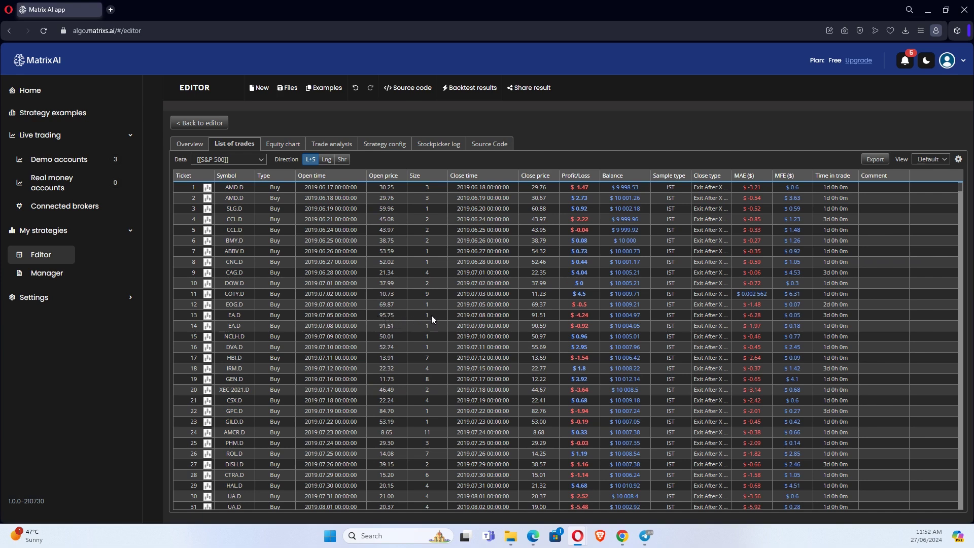
pyautogui.click(199, 144)
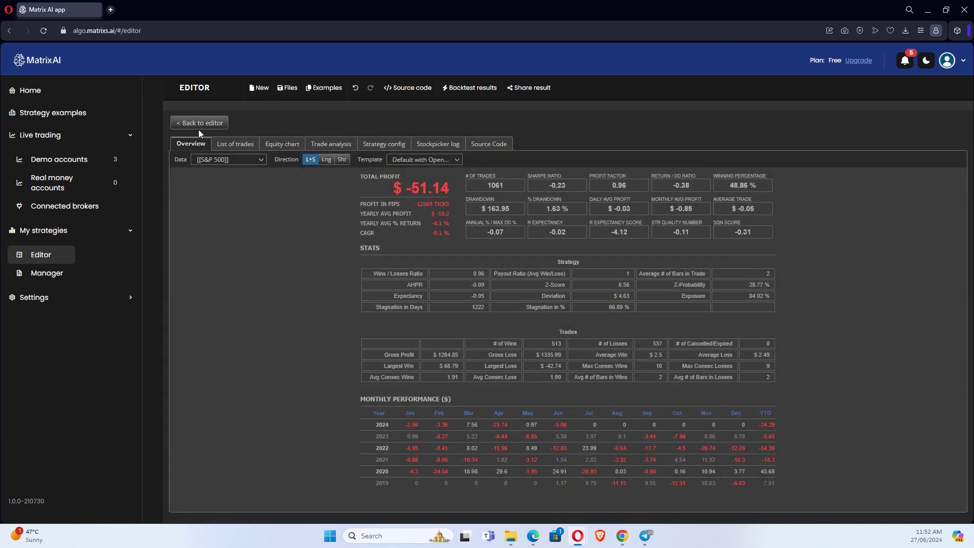
pyautogui.click(198, 123)
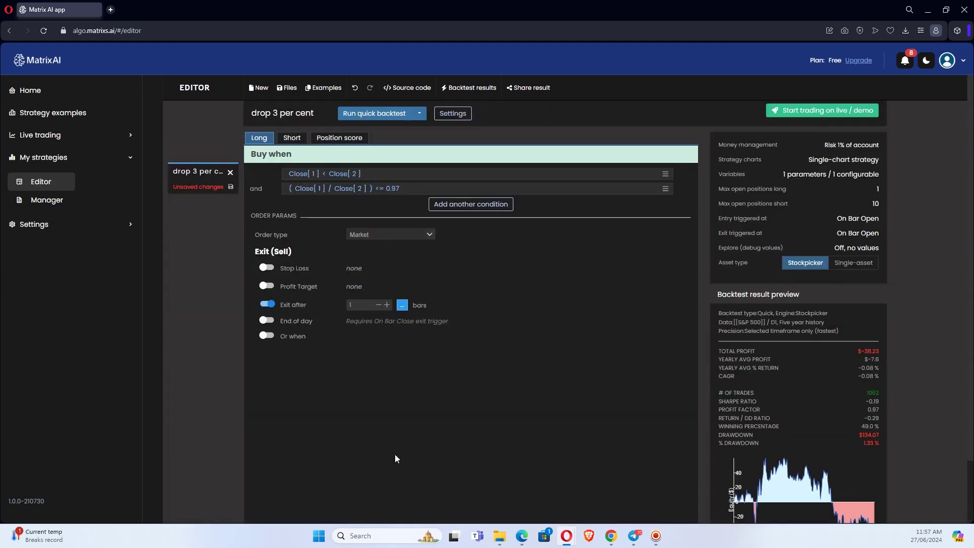
# Set the money management to risk a fixed 10% of the account
pyautogui.click(858, 144)
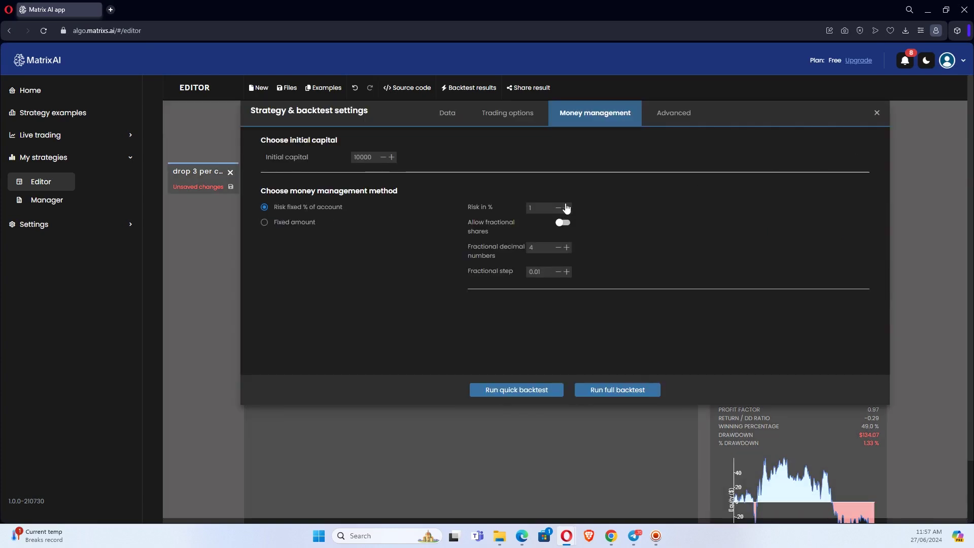
pyautogui.click(551, 208)
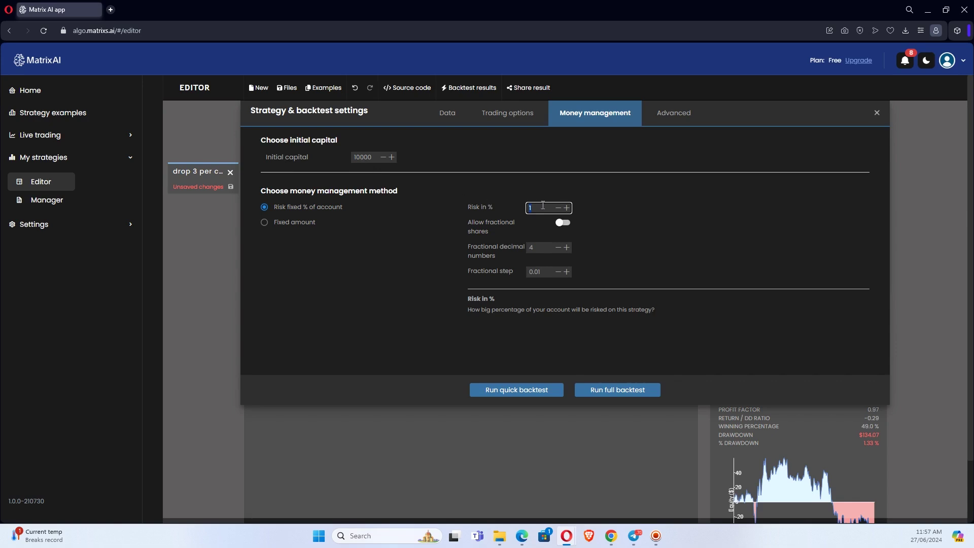
pyautogui.click(375, 157)
pyautogui.click(340, 154)
pyautogui.doubleClick(528, 208)
pyautogui.write('0')
pyautogui.click(320, 199)
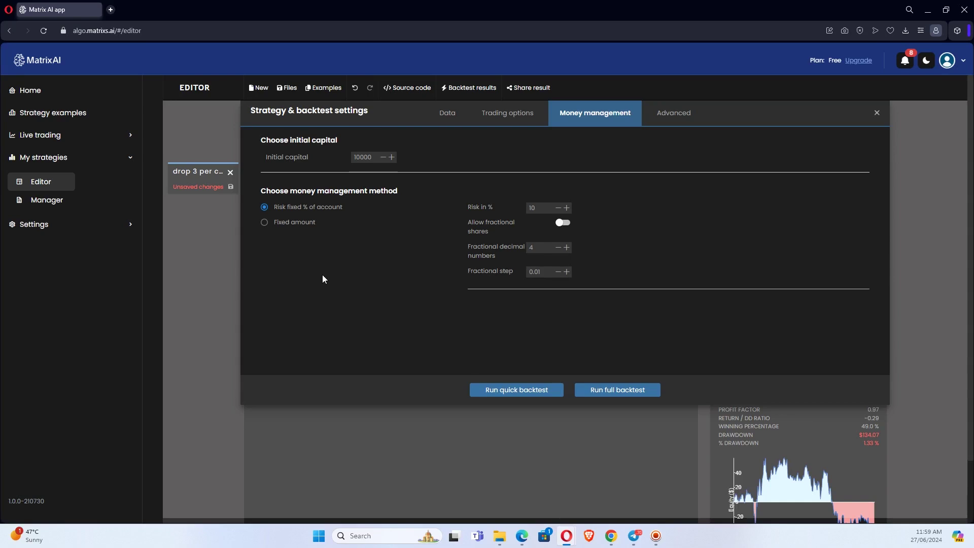
# Switch the money management method to a fixed amount with RiskedMoney 10000 and run a quick backtest
pyautogui.click(304, 225)
pyautogui.doubleClick(547, 205)
pyautogui.doubleClick(368, 157)
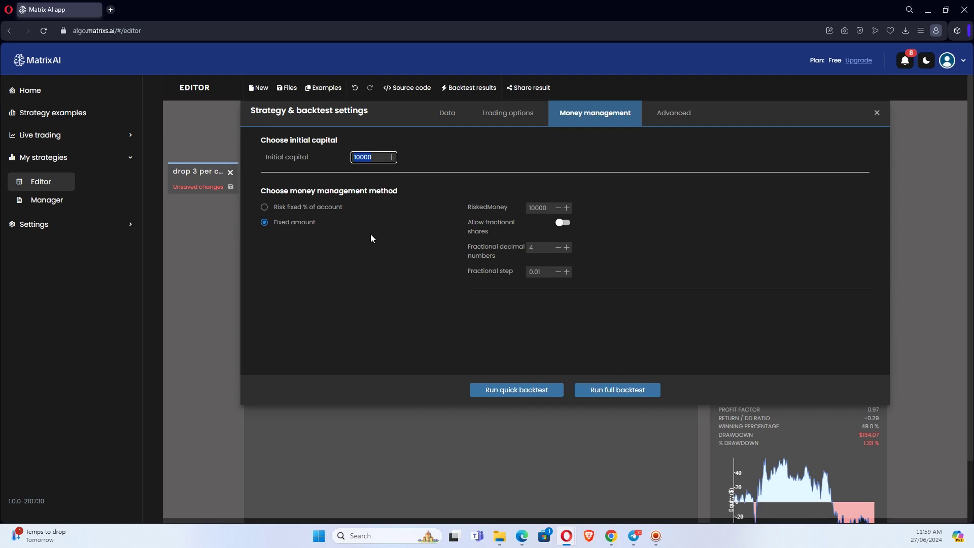
pyautogui.click(523, 389)
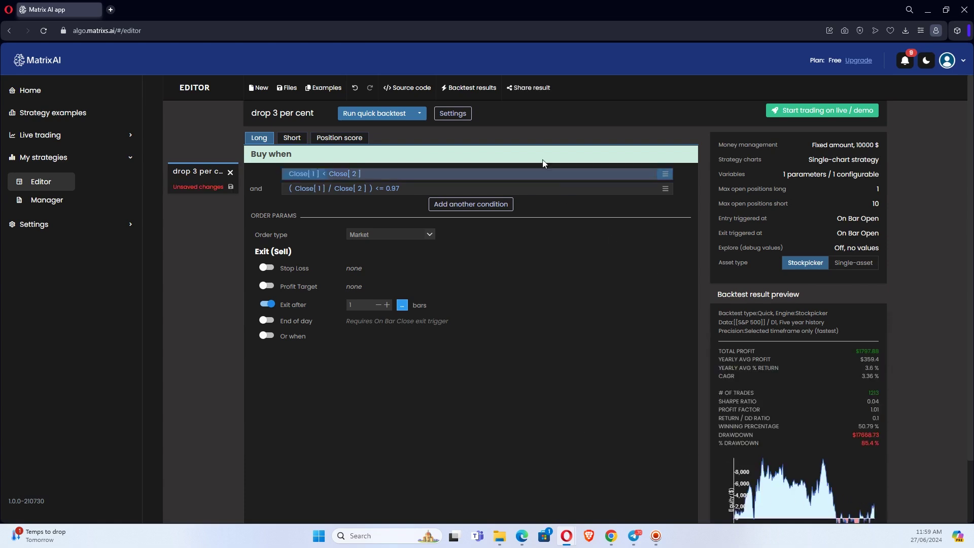
# Check the total profit in the fixed-amount backtest's overview and return to the strategy editor
pyautogui.click(482, 91)
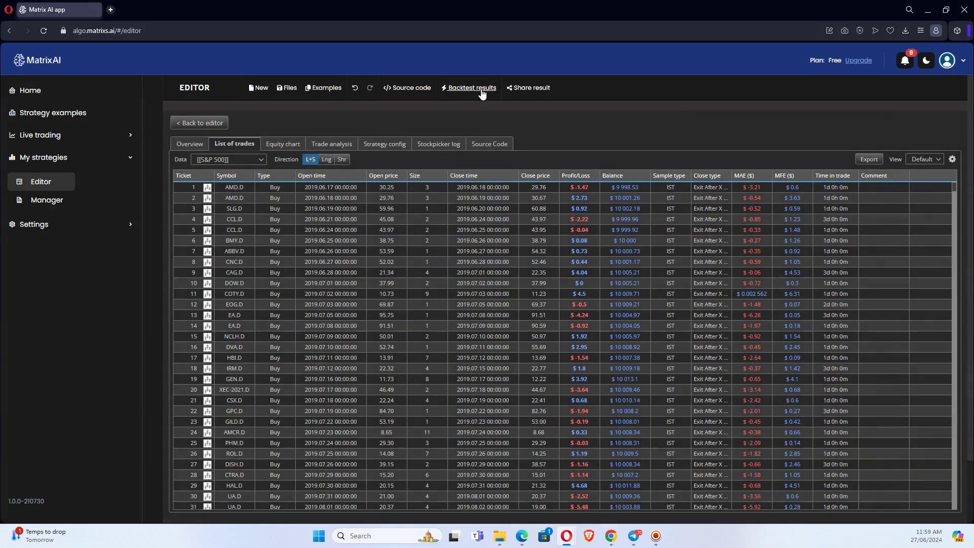
pyautogui.click(187, 143)
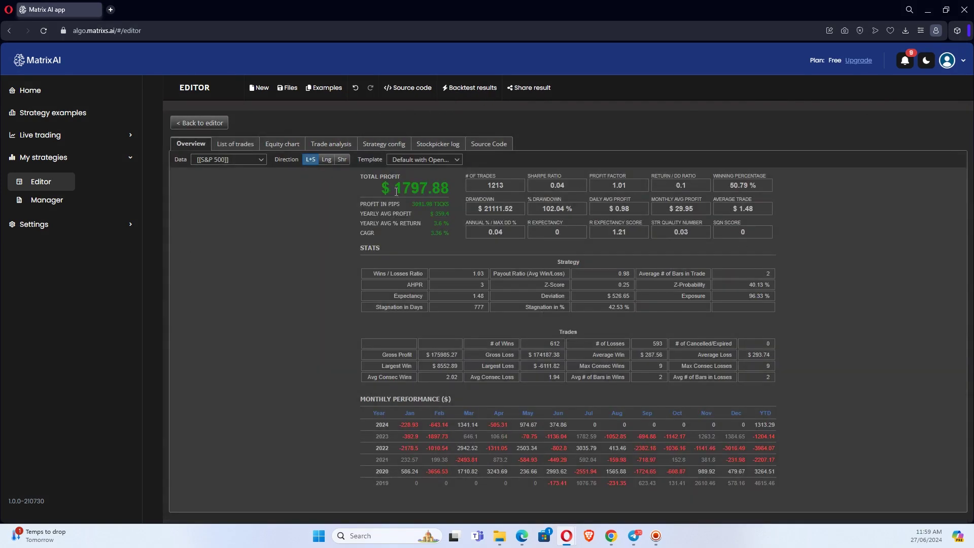
pyautogui.moveTo(395, 188); pyautogui.dragTo(441, 189)
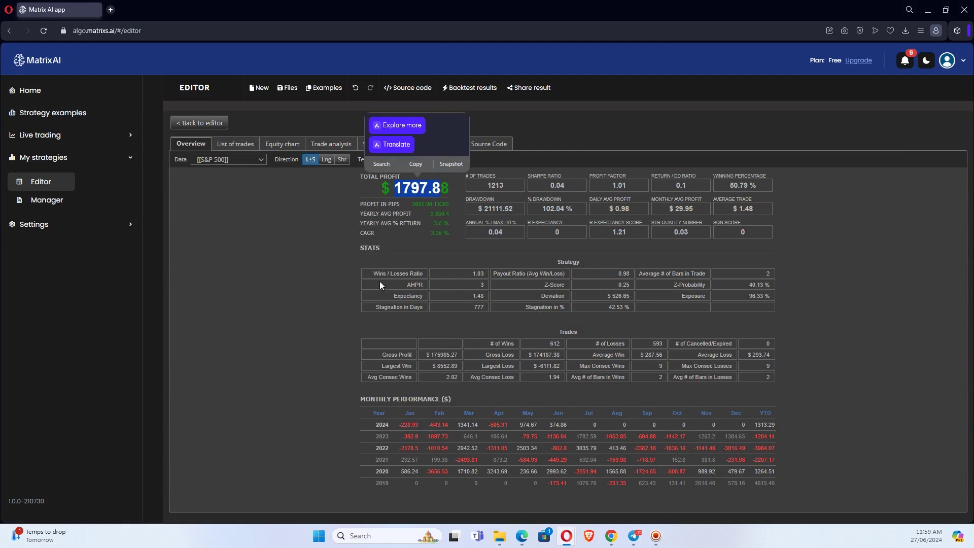
pyautogui.click(206, 125)
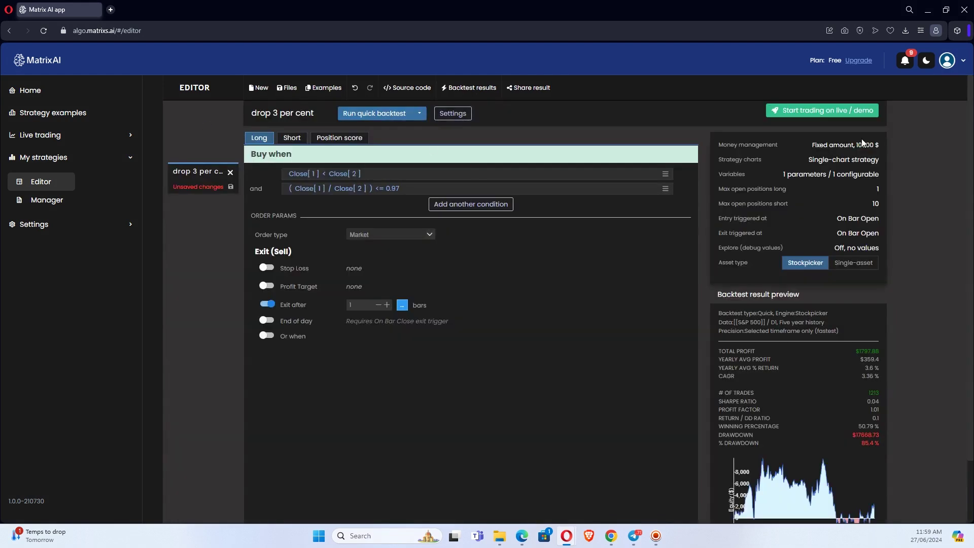
# Change the money management to risk a fixed 100% of the account and run a quick backtest
pyautogui.click(845, 145)
pyautogui.click(290, 208)
pyautogui.doubleClick(545, 209)
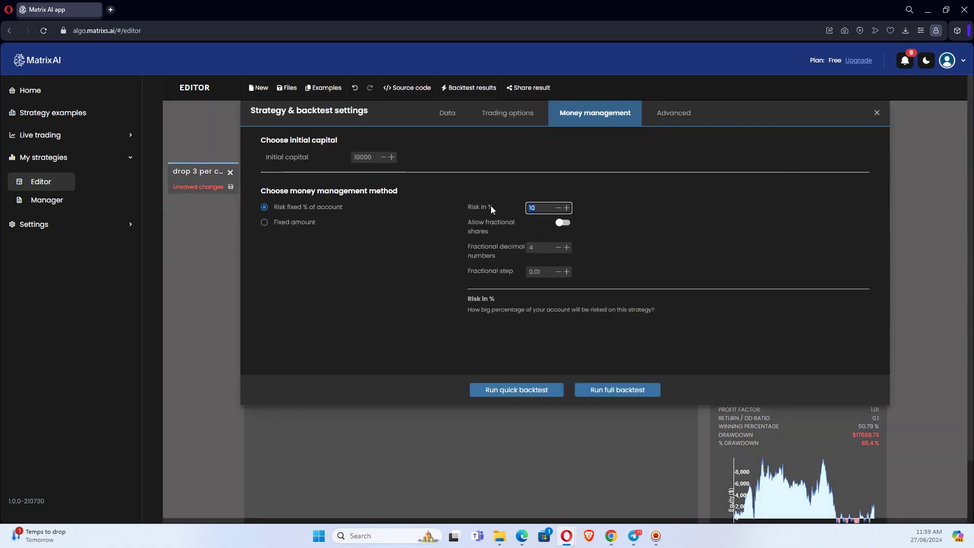
pyautogui.write('100')
pyautogui.click(541, 391)
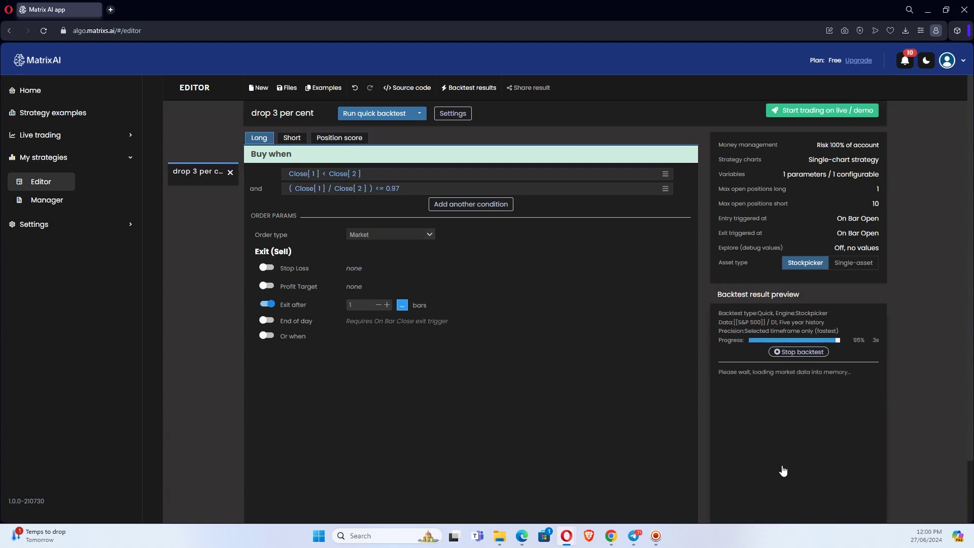
# Open the detailed results of the percentage-risk backtest and examine the total profit in the overview
pyautogui.scroll(-1, 792, 474)
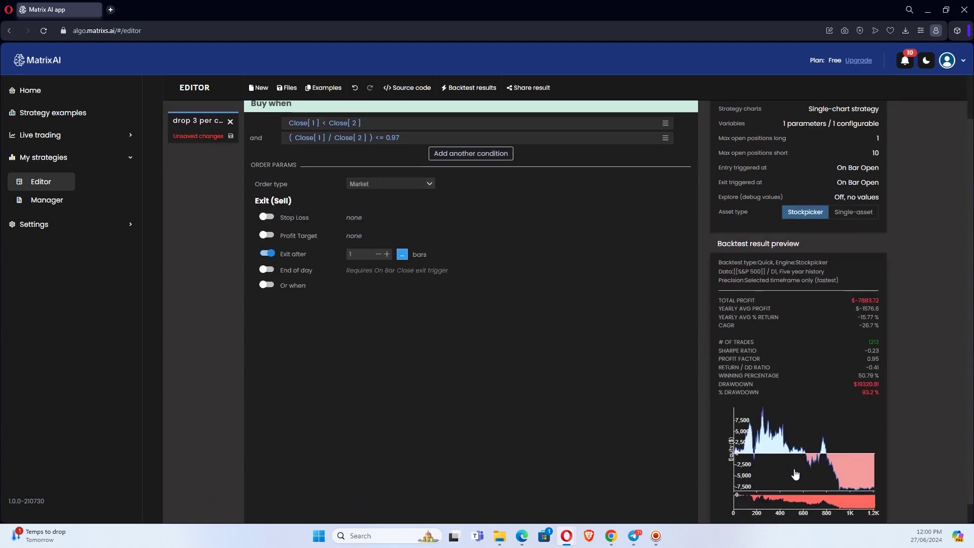
pyautogui.click(808, 444)
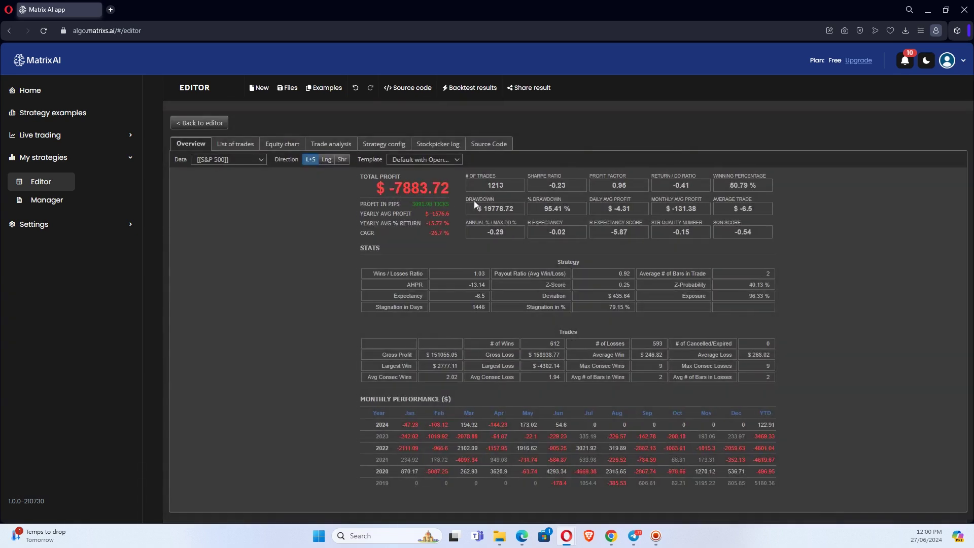
pyautogui.moveTo(384, 188); pyautogui.dragTo(403, 188)
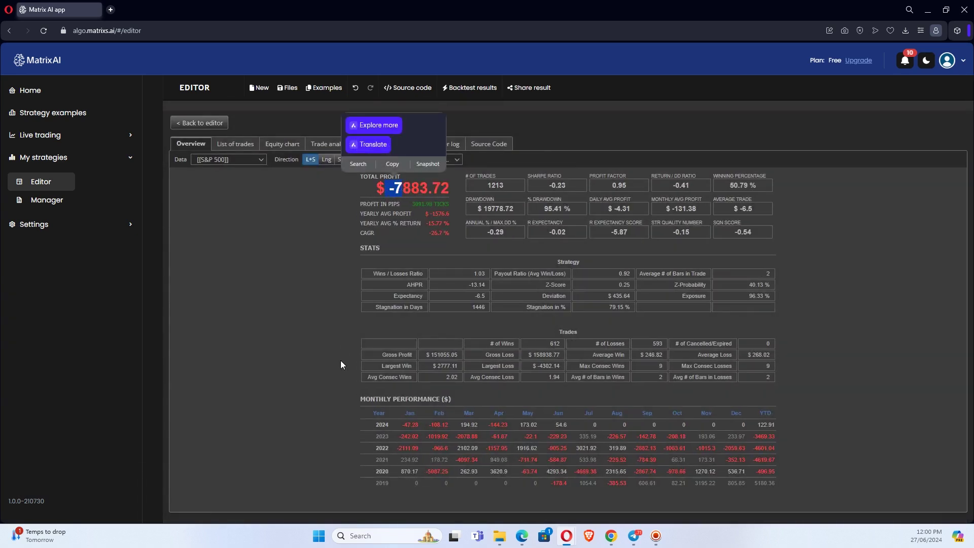
pyautogui.click(96, 310)
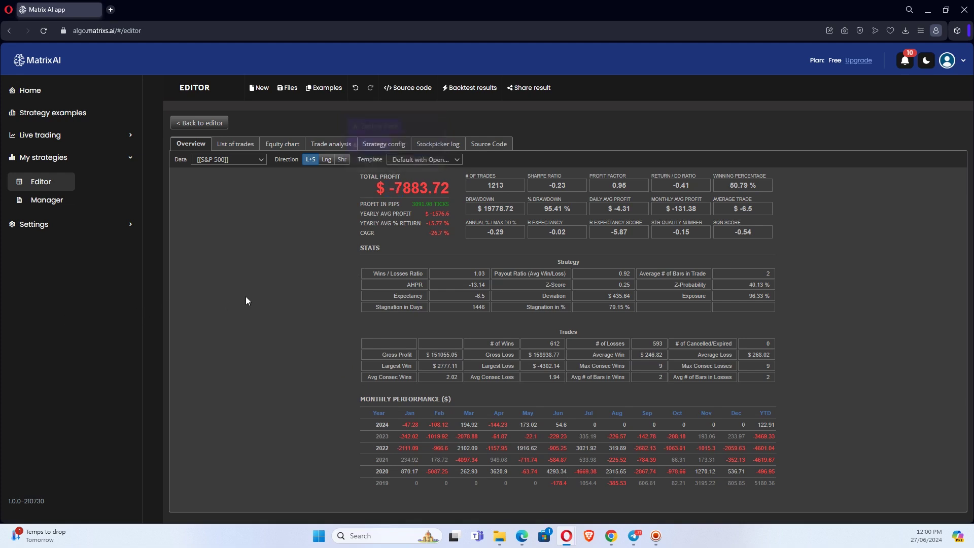